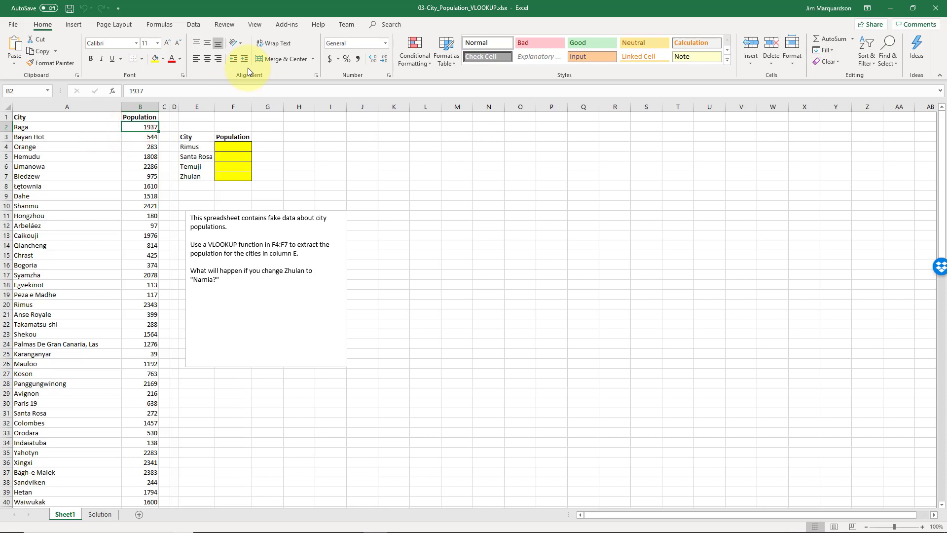
Look over the small City and Population table in columns E and F that needs lookup results
{"action": "key", "text": "Down"}
{"action": "key", "text": "Right"}
{"action": "key", "text": "Right"}
{"action": "key", "text": "Down"}
{"action": "key", "text": "Right"}
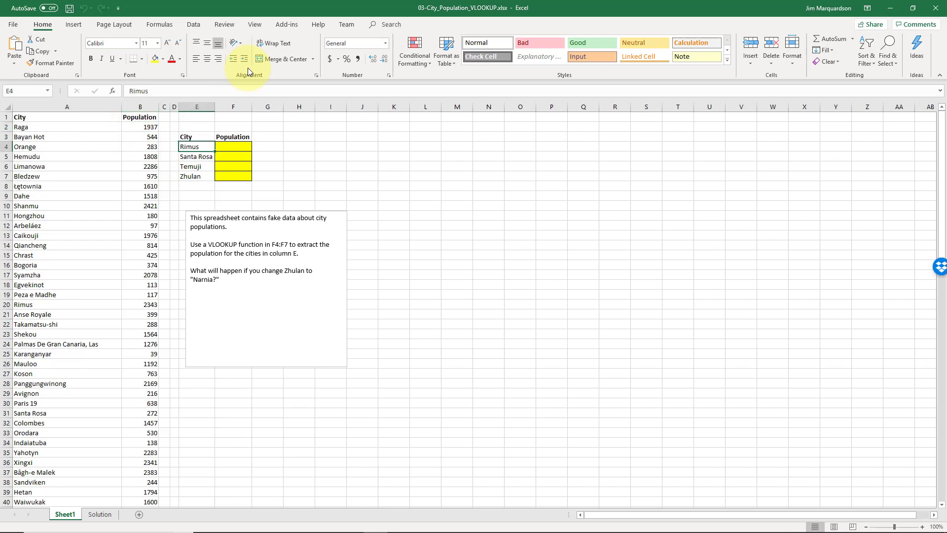
{"action": "key", "text": "Down"}
{"action": "key", "text": "Down"}
{"action": "key", "text": "Down"}
{"action": "key", "text": "Left"}
{"action": "key", "text": "Up"}
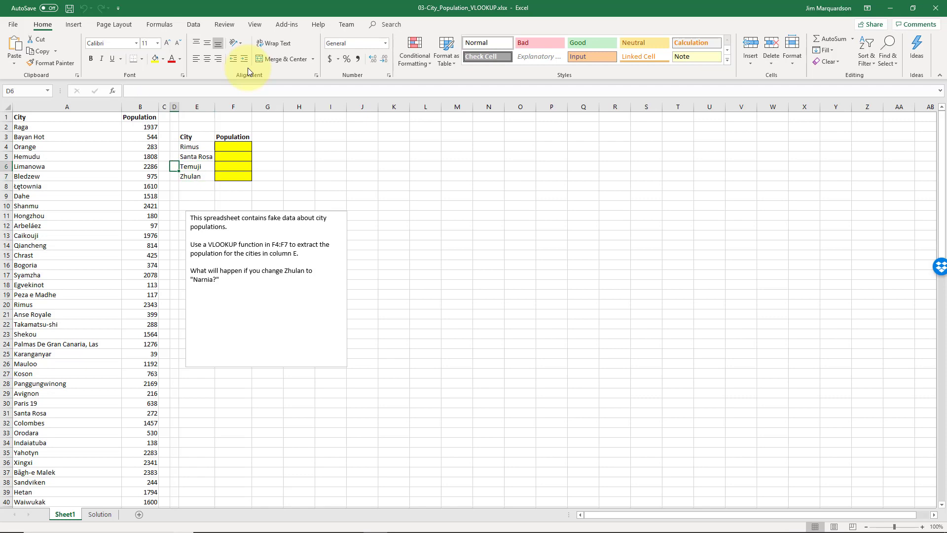
Review the full city and population list in columns A and B down to its end, and return to A1
{"action": "key", "text": "Up"}
{"action": "key", "text": "Left"}
{"action": "key", "text": "Left"}
{"action": "key", "text": "Page_Down"}
{"action": "key", "text": "Page_Down"}
{"action": "key", "text": "Page_Down"}
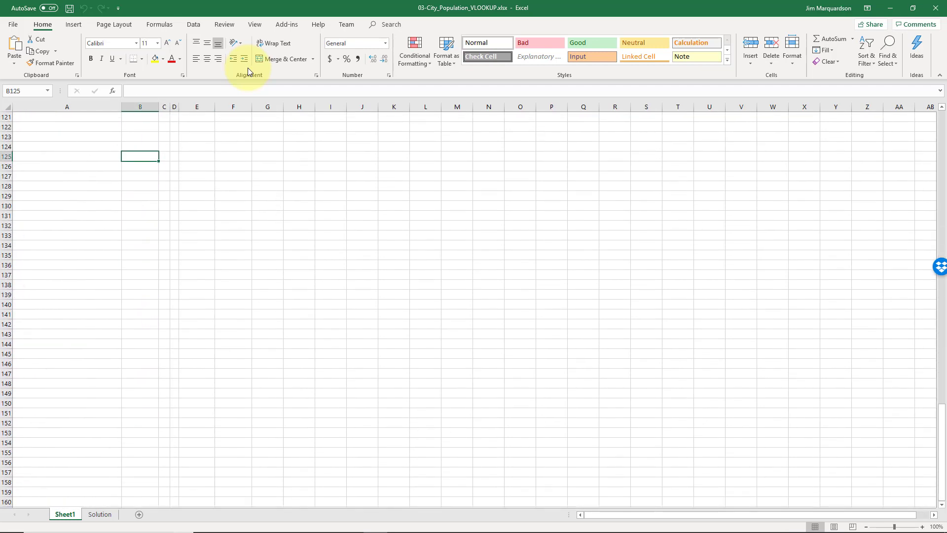
{"action": "key", "text": "Up"}
{"action": "key", "text": "Up"}
{"action": "key", "text": "Up"}
{"action": "key", "text": "Up"}
{"action": "key", "text": "Up"}
{"action": "key", "text": "Up"}
{"action": "key", "text": "Up"}
{"action": "key", "text": "Up"}
{"action": "key", "text": "Up"}
{"action": "key", "text": "Up"}
{"action": "key", "text": "Up"}
{"action": "key", "text": "Up"}
{"action": "key", "text": "Up"}
{"action": "key", "text": "Up"}
{"action": "key", "text": "Up"}
{"action": "key", "text": "Up"}
{"action": "key", "text": "Up"}
{"action": "key", "text": "Up"}
{"action": "key", "text": "Up"}
{"action": "key", "text": "Up"}
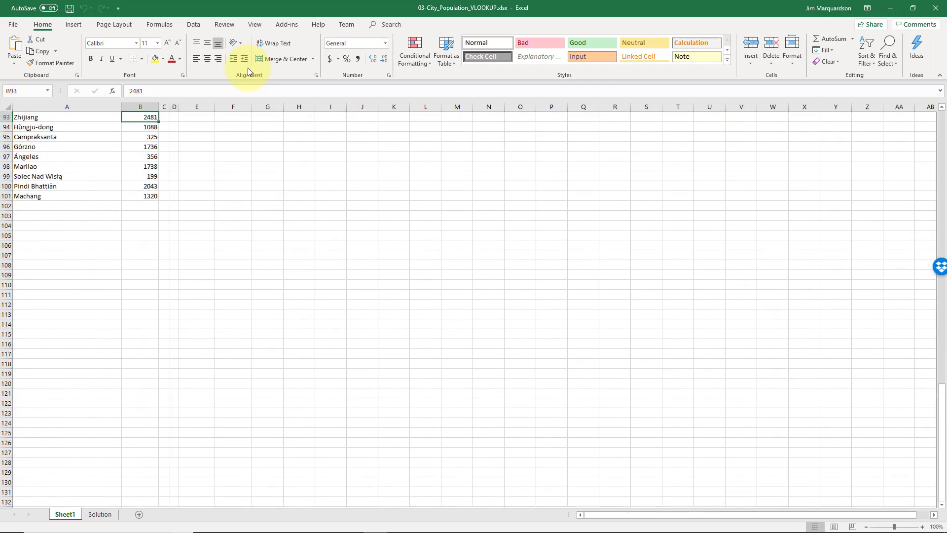
{"action": "key", "text": "ctrl+Home"}
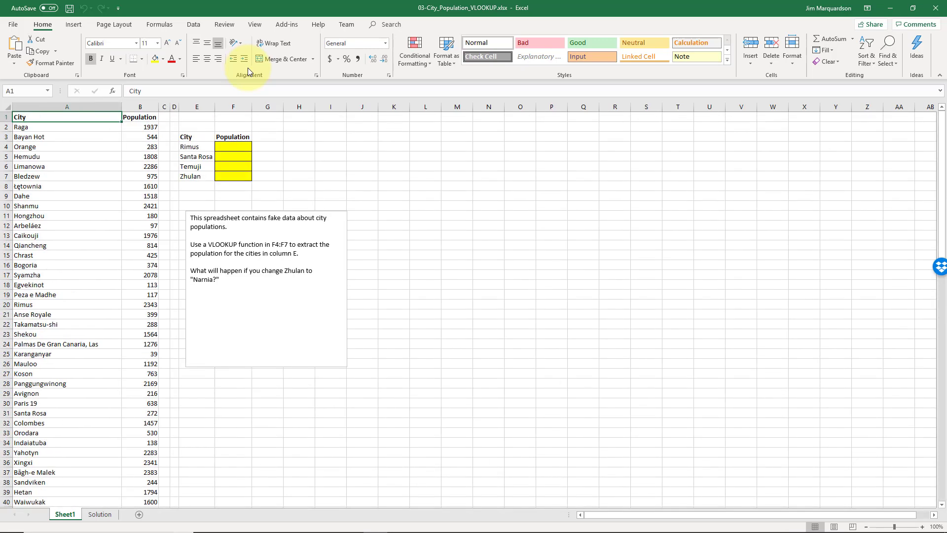
Examine how the City and Population columns of the source list relate to the empty result cell F4
{"action": "key", "text": "Right"}
{"action": "key", "text": "Down"}
{"action": "key", "text": "Right"}
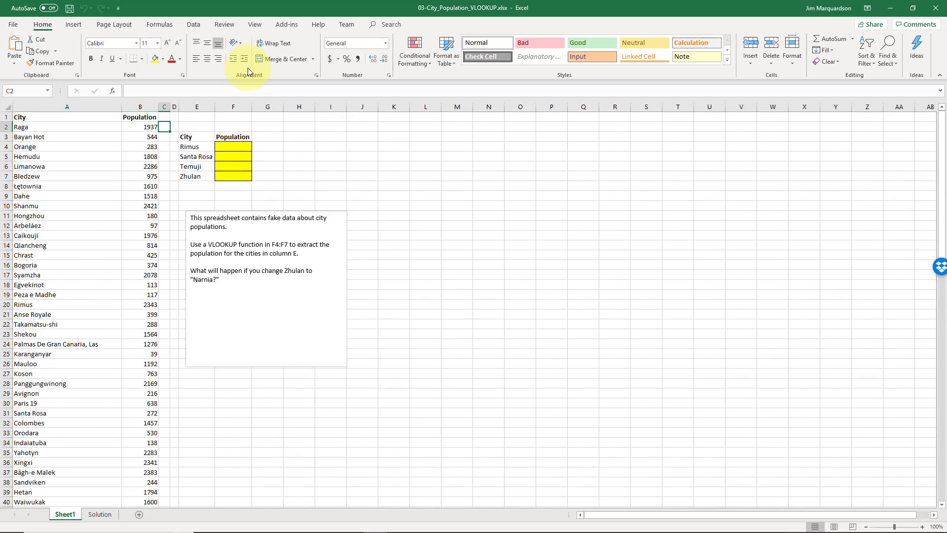
{"action": "key", "text": "Down"}
{"action": "key", "text": "Down"}
{"action": "key", "text": "Right"}
{"action": "key", "text": "Right"}
{"action": "key", "text": "Right"}
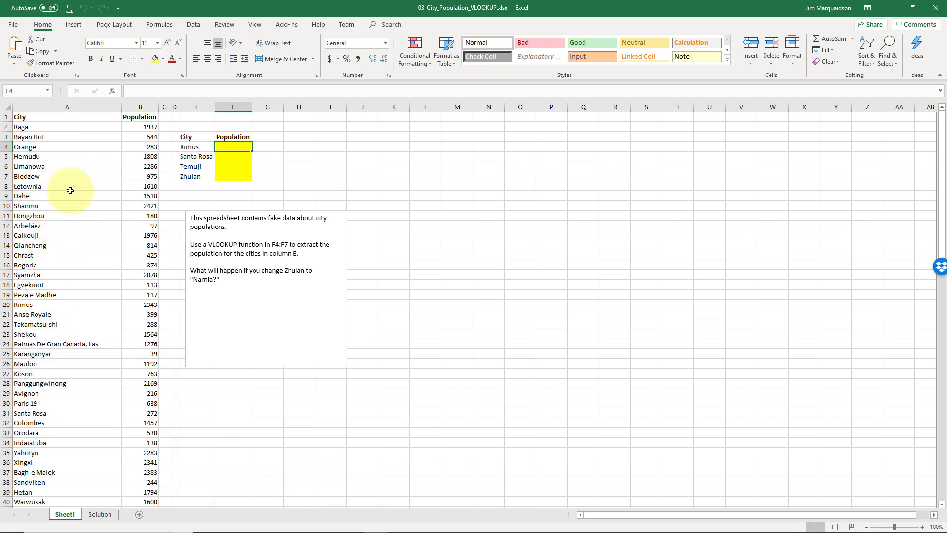
{"action": "left_click", "coordinate": [230, 148]}
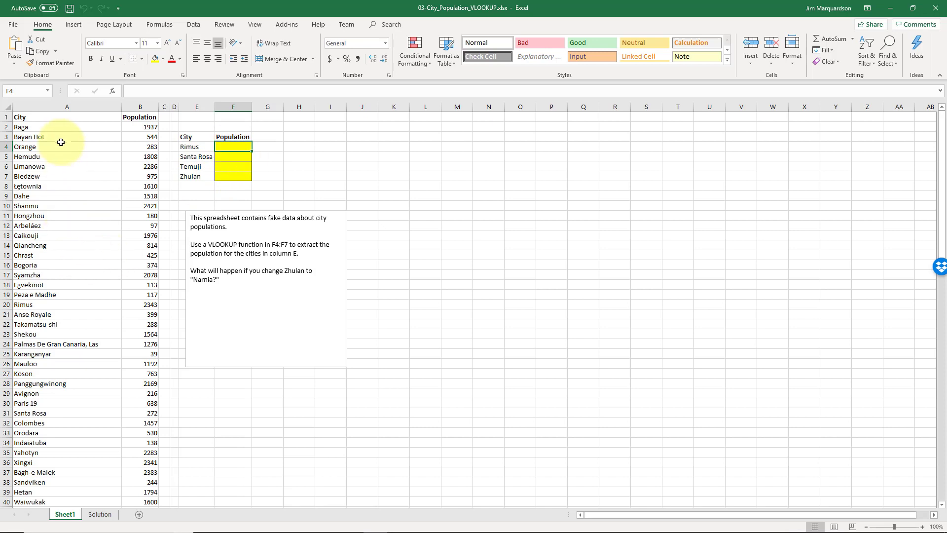
{"action": "left_click_drag", "start_coordinate": [54, 117], "coordinate": [80, 255]}
{"action": "left_click", "coordinate": [84, 198]}
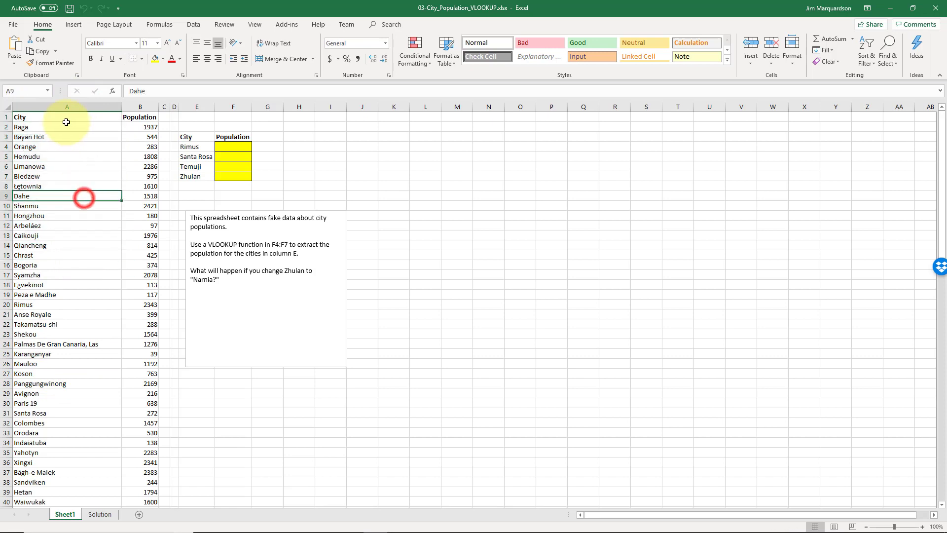
{"action": "left_click_drag", "start_coordinate": [63, 116], "coordinate": [63, 374]}
{"action": "left_click", "coordinate": [73, 186]}
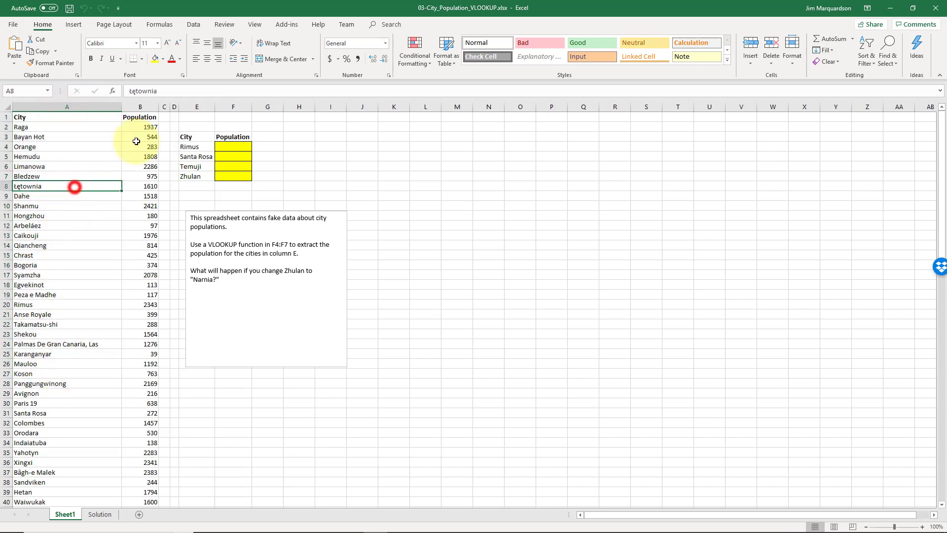
{"action": "left_click_drag", "start_coordinate": [137, 116], "coordinate": [138, 317]}
{"action": "left_click", "coordinate": [94, 275]}
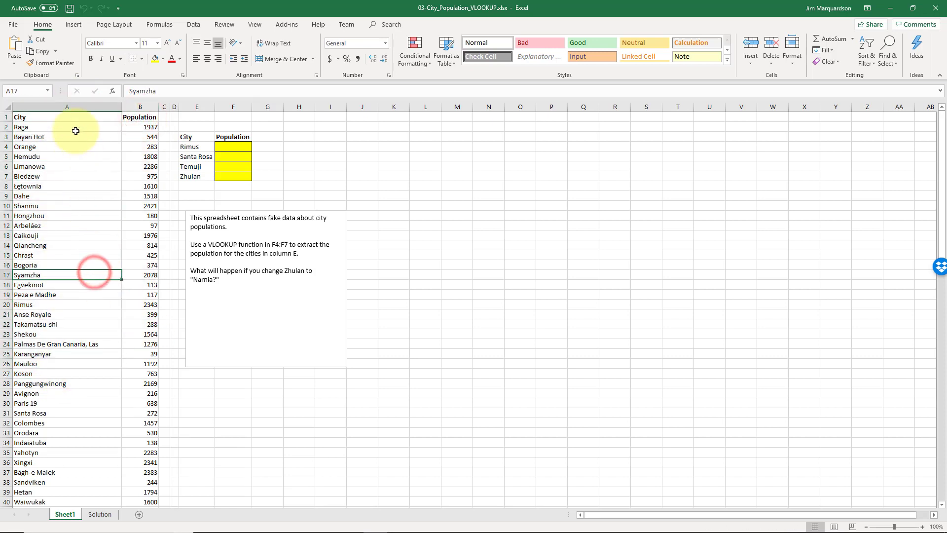
Start a VLOOKUP formula in F4 with the city in E4 as the lookup value
{"action": "left_click", "coordinate": [225, 147]}
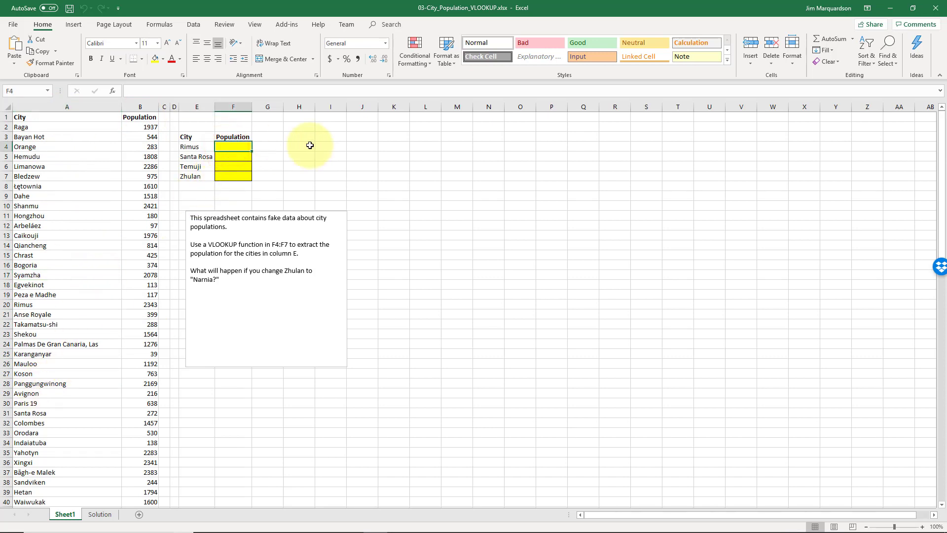
{"action": "type", "text": "="}
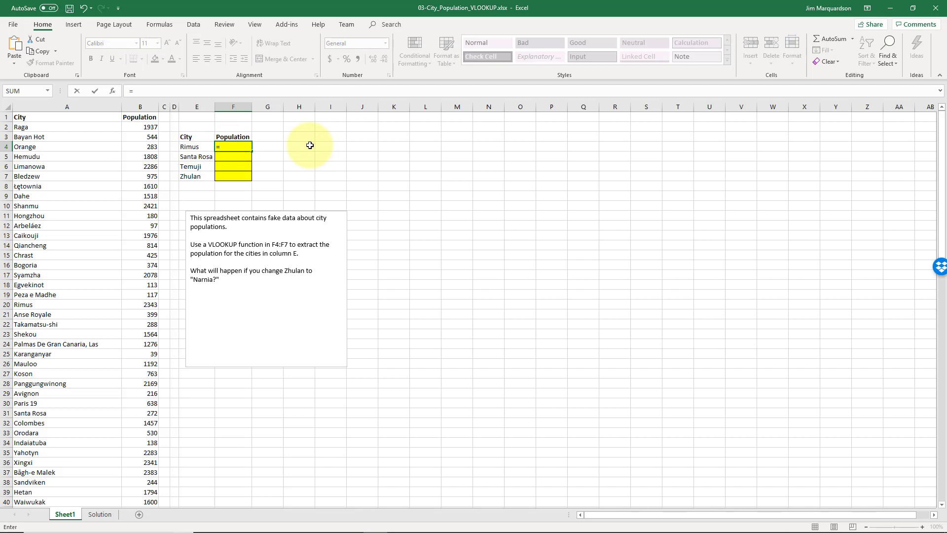
{"action": "type", "text": "vlookup"}
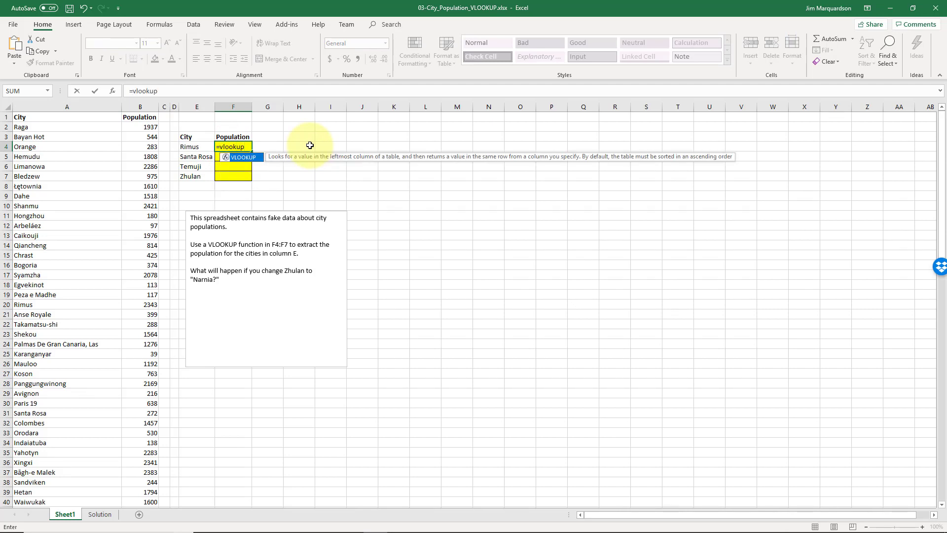
{"action": "type", "text": "("}
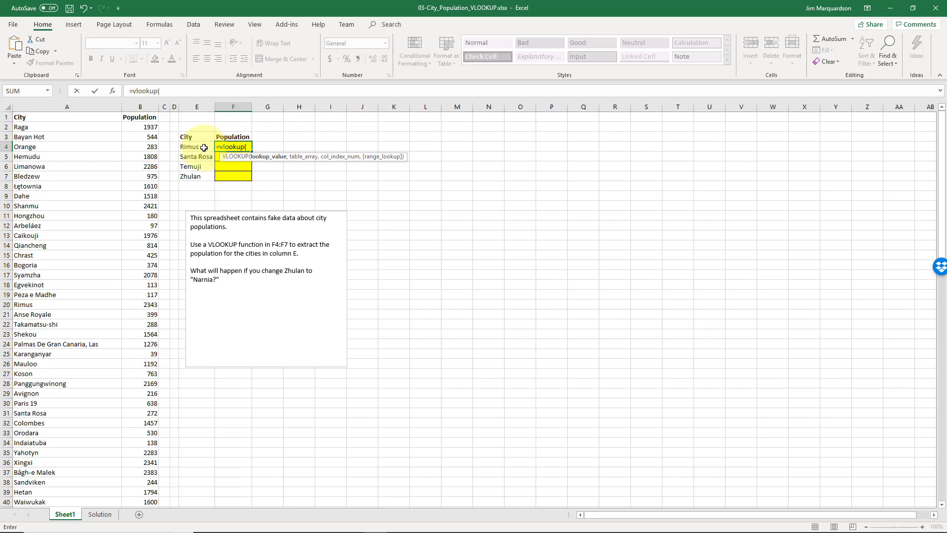
{"action": "left_click", "coordinate": [204, 148]}
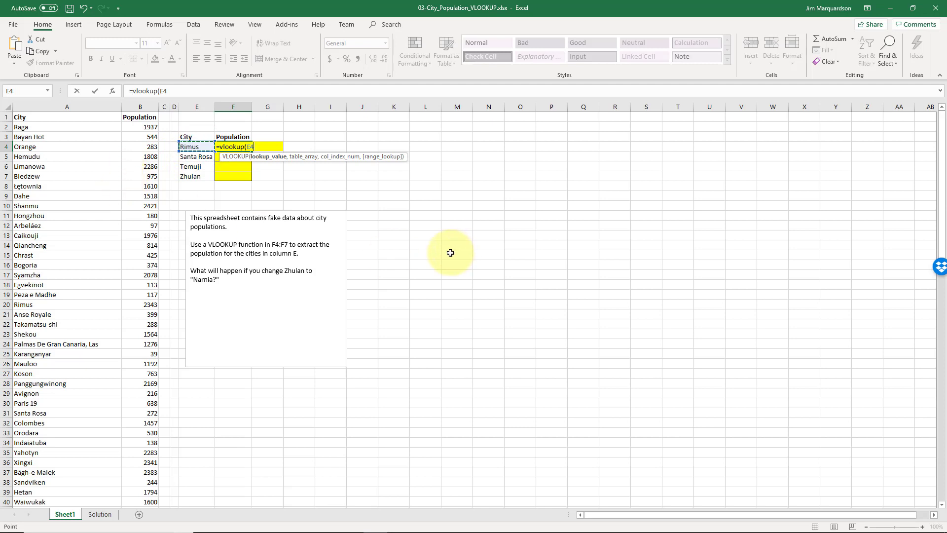
{"action": "type", "text": ","}
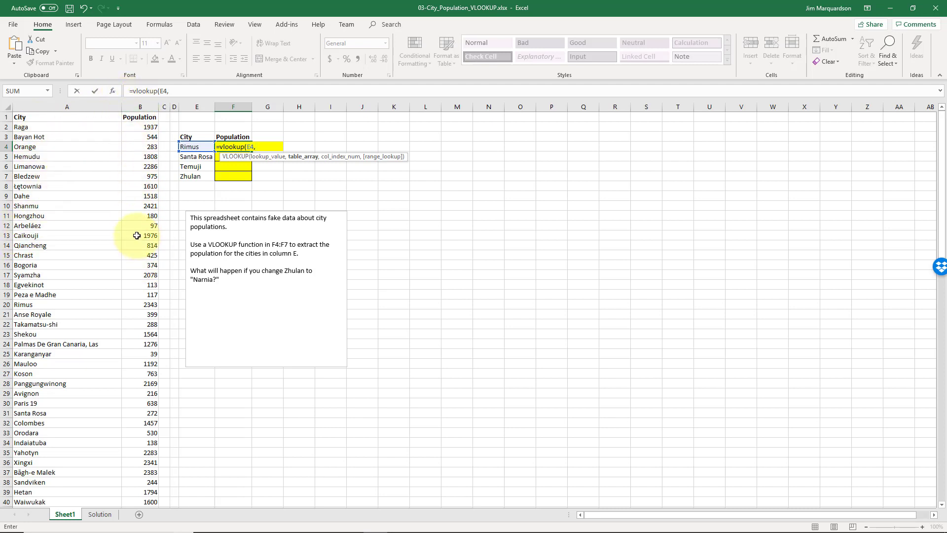
Set the VLOOKUP table array to the whole city list as the absolute range $A$2:$B$101
{"action": "left_click", "coordinate": [69, 128]}
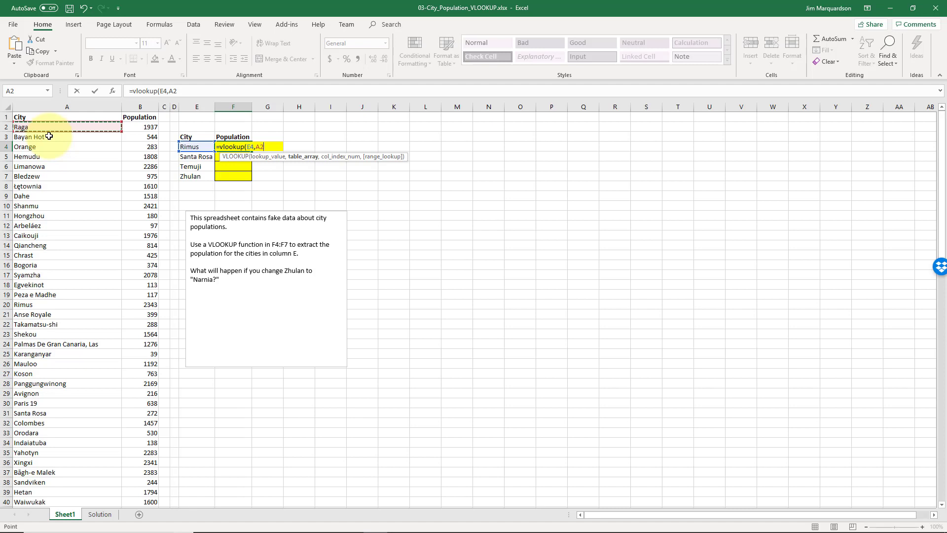
{"action": "left_click_drag", "start_coordinate": [49, 136], "coordinate": [148, 127]}
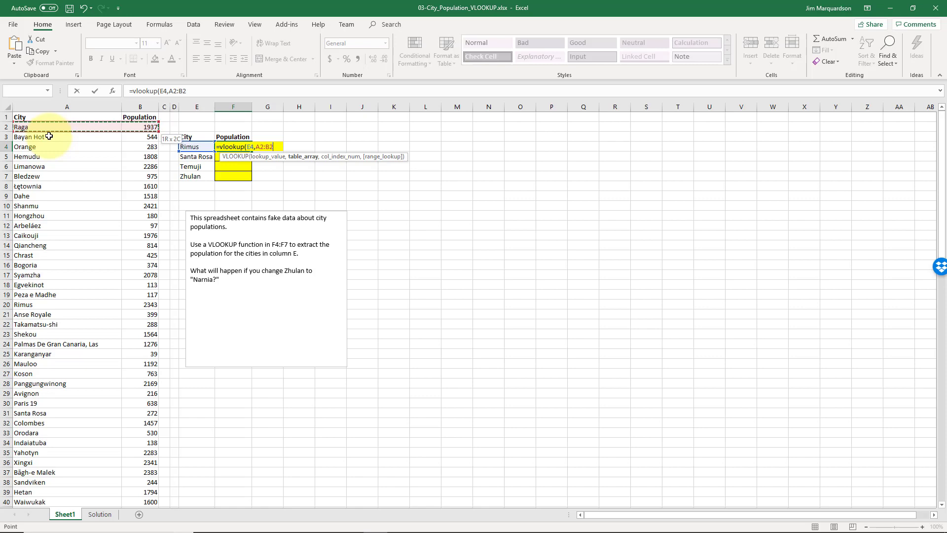
{"action": "key", "text": "End"}
{"action": "key", "text": "shift+Down"}
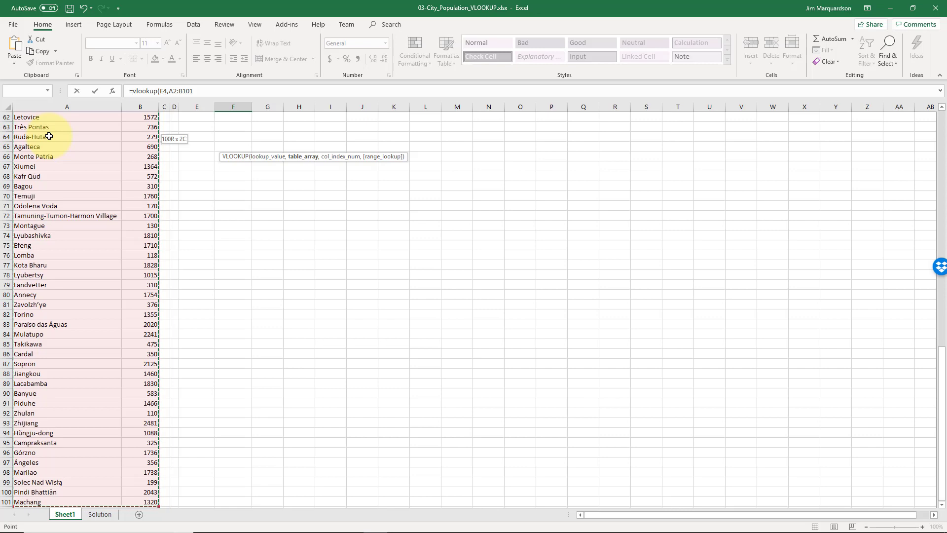
{"action": "left_click_drag", "start_coordinate": [50, 136], "coordinate": [50, 136]}
{"action": "key", "text": "F4"}
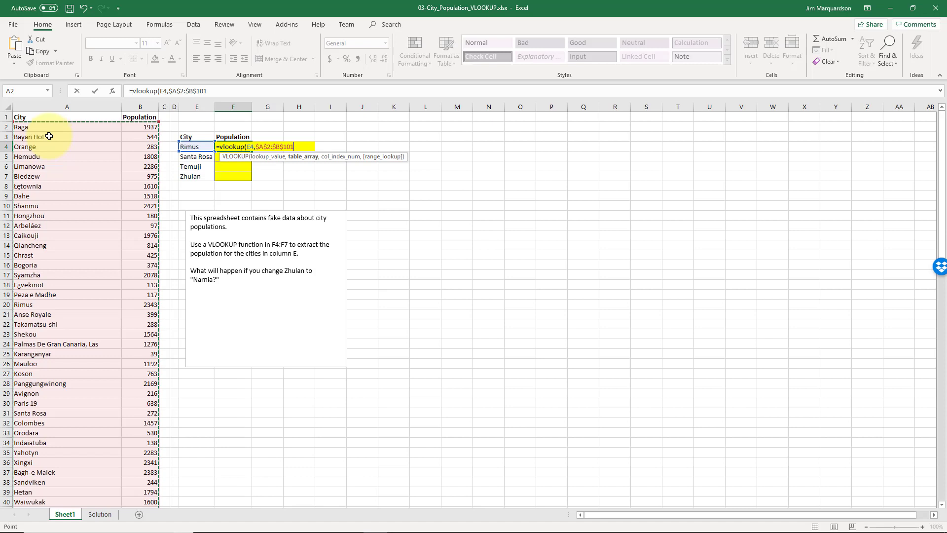
Complete the VLOOKUP formula in F4 with column index 2 and FALSE for an exact match
{"action": "type", "text": ",2"}
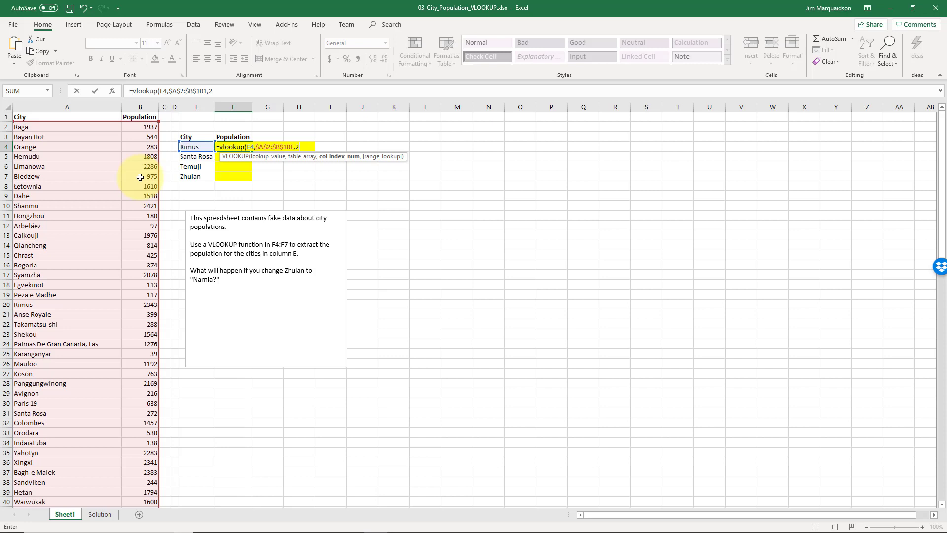
{"action": "type", "text": ","}
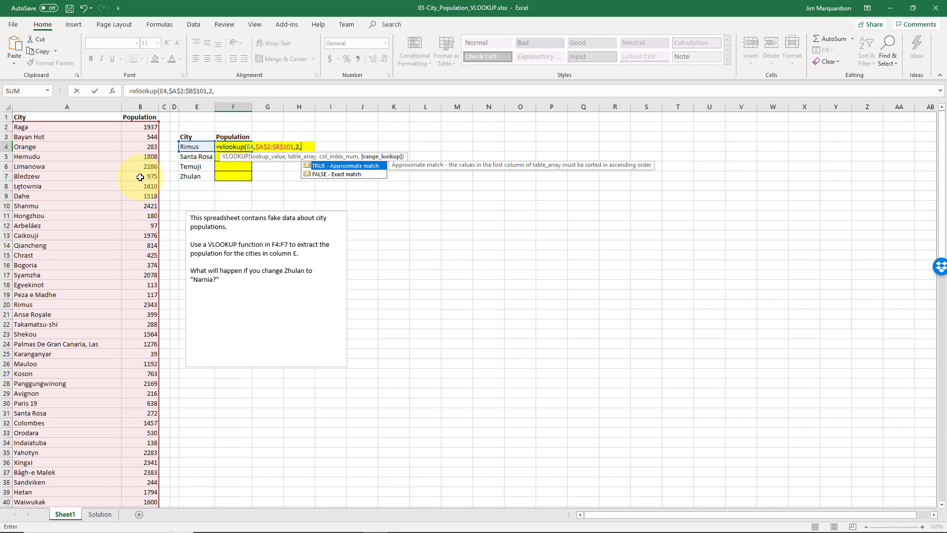
{"action": "key", "text": "Down"}
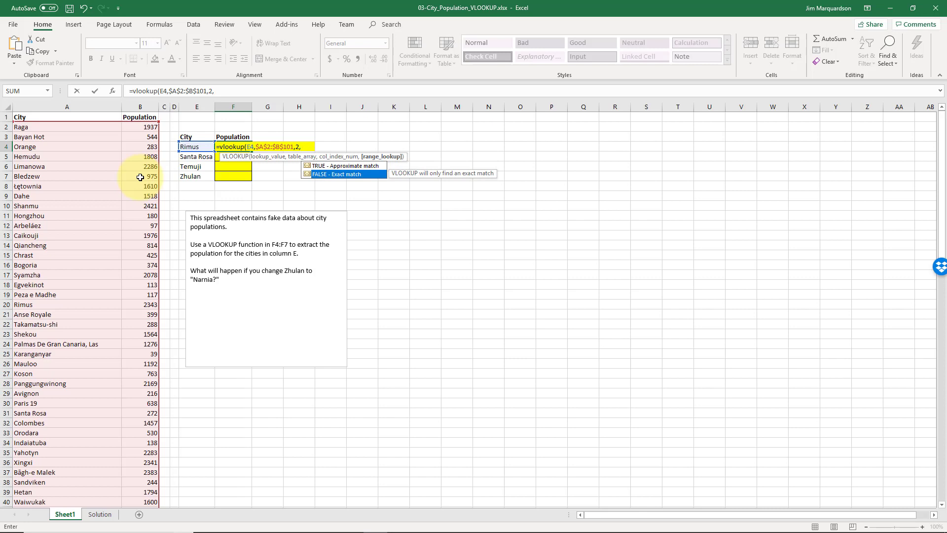
{"action": "key", "text": "Tab"}
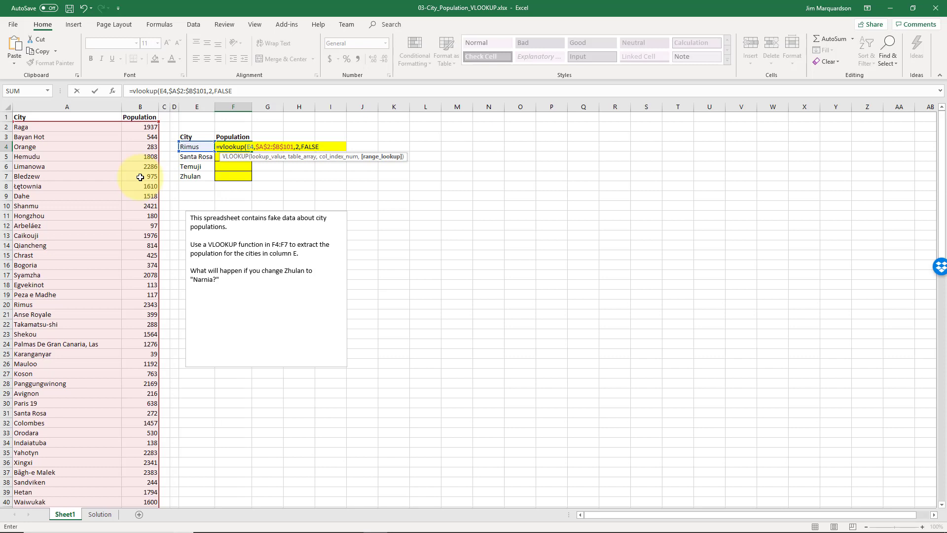
{"action": "key", "text": "Return"}
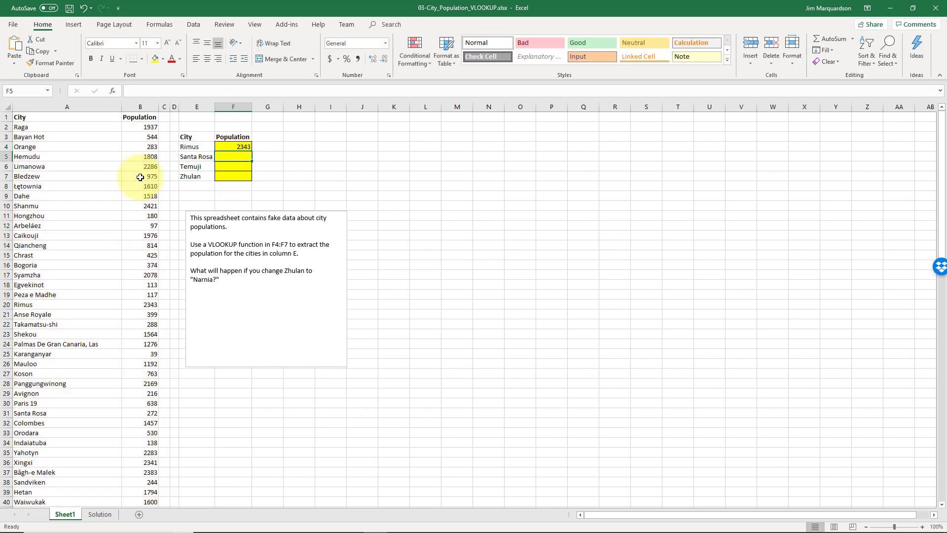
Search the sheet for "rimus" to check the F4 result against the entry in the city list
{"action": "key", "text": "Up"}
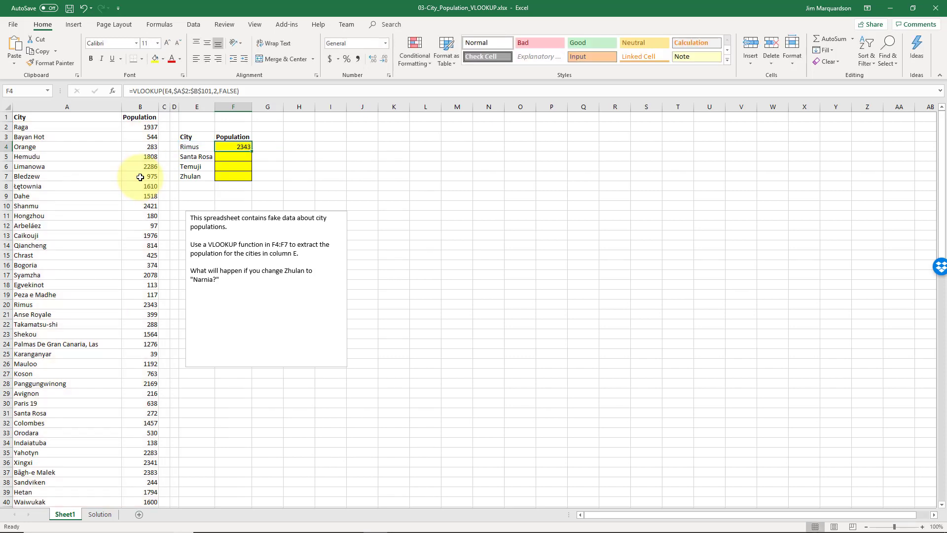
{"action": "key", "text": "Left"}
{"action": "key", "text": "Up"}
{"action": "key", "text": "Up"}
{"action": "key", "text": "Up"}
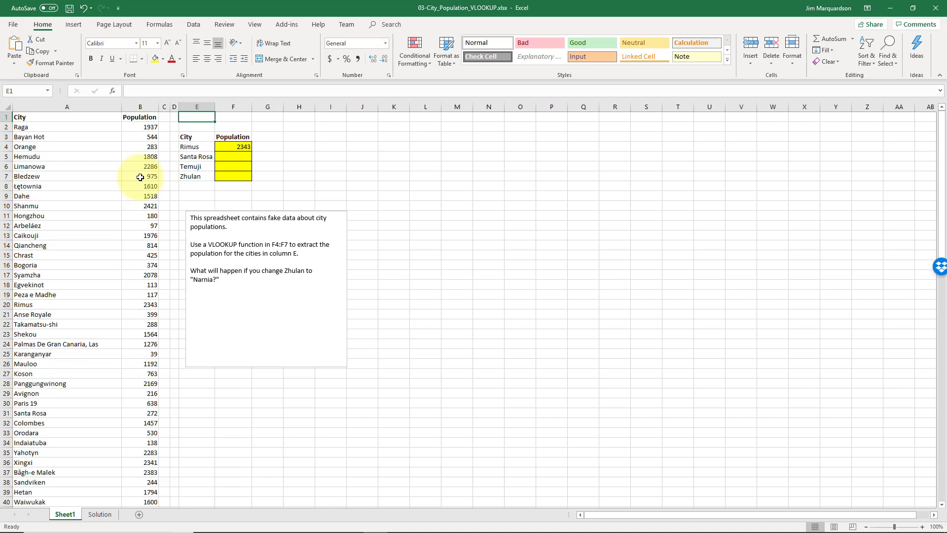
{"action": "key", "text": "Left"}
{"action": "key", "text": "Left"}
{"action": "key", "text": "Left"}
{"action": "key", "text": "Left"}
{"action": "key", "text": "ctrl+f"}
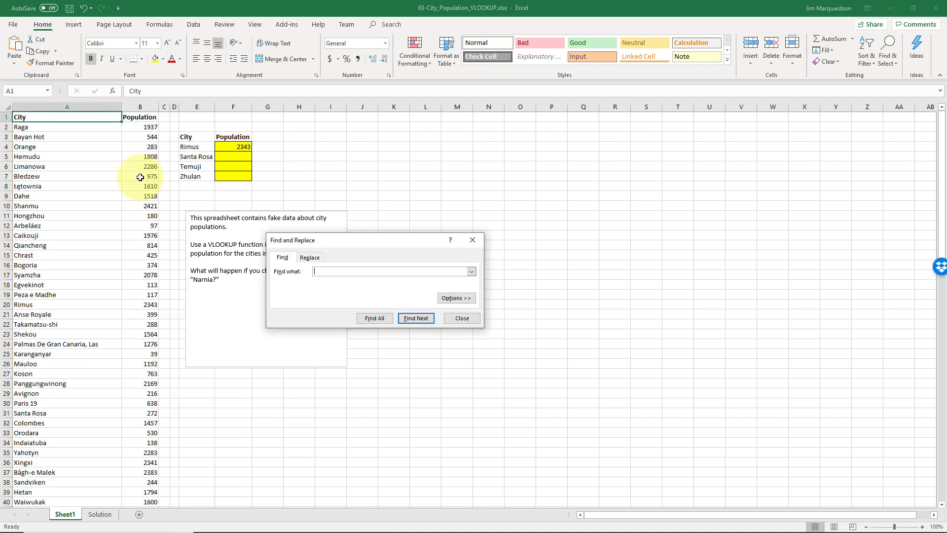
{"action": "type", "text": "rimus"}
{"action": "key", "text": "Return"}
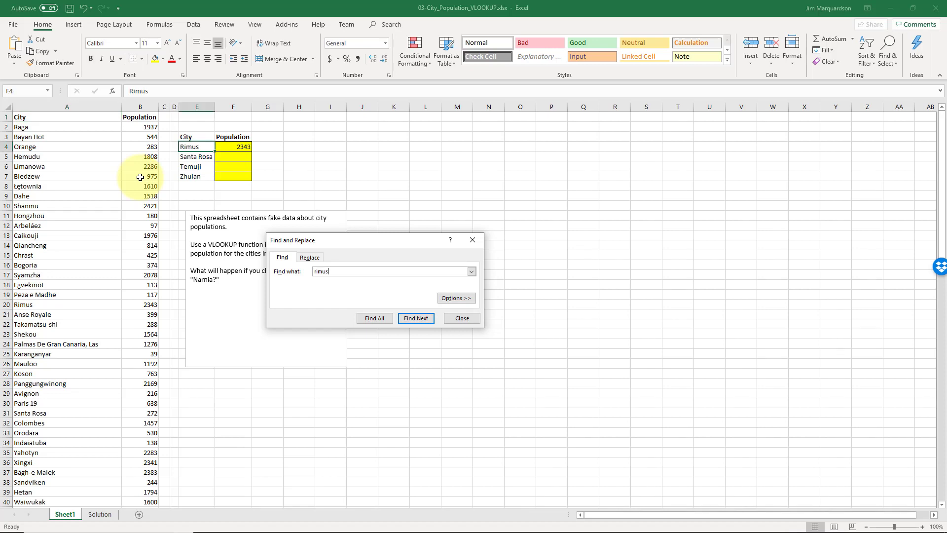
{"action": "key", "text": "Return"}
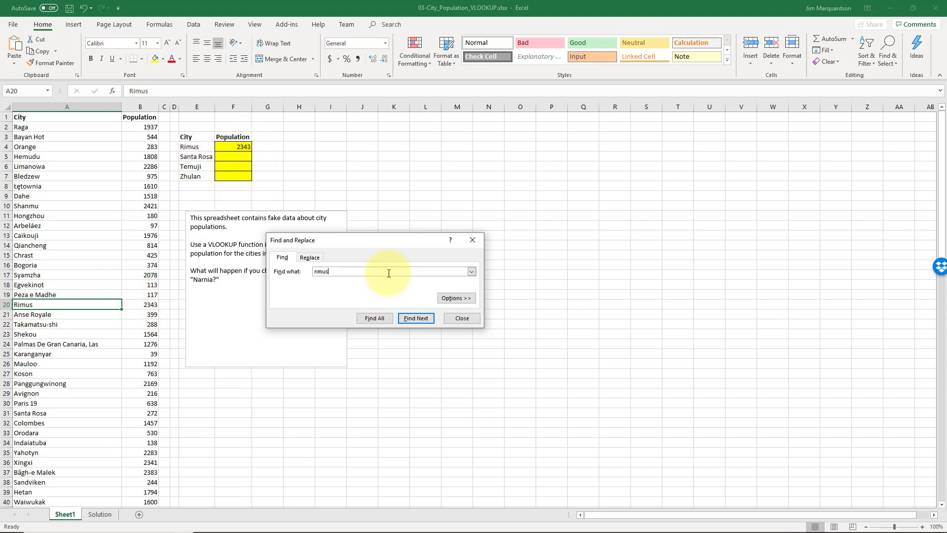
{"action": "left_click", "coordinate": [449, 316]}
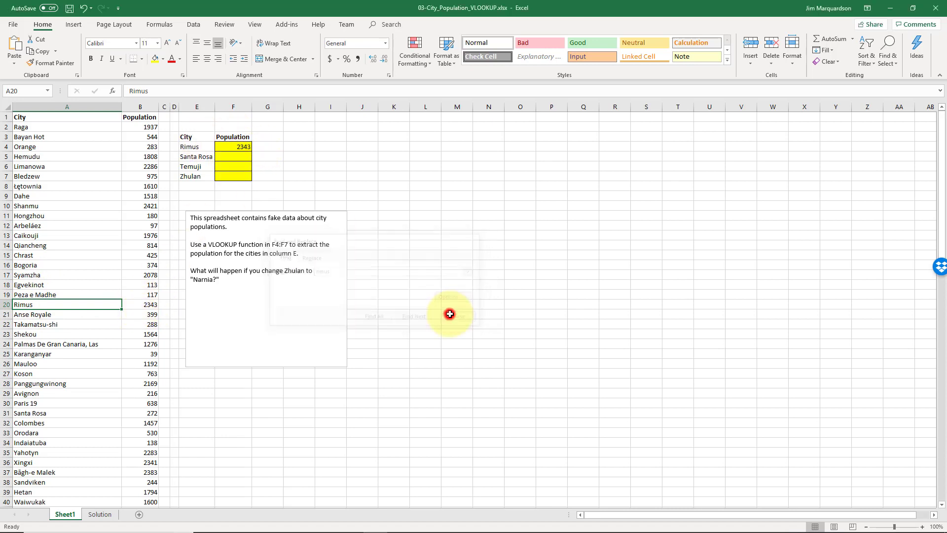
Fill the VLOOKUP formula from F4 down to F7 for the remaining cities
{"action": "left_click", "coordinate": [235, 146]}
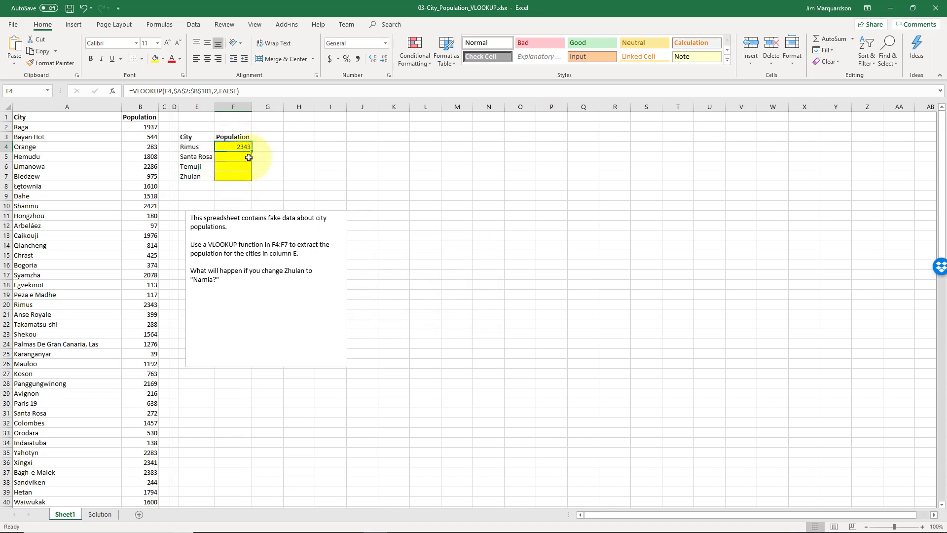
{"action": "double_click", "coordinate": [253, 152]}
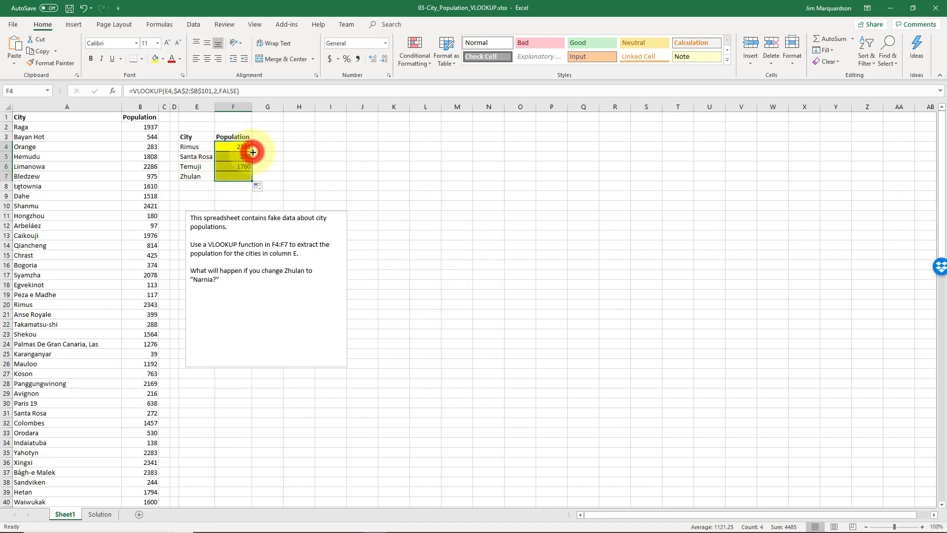
{"action": "left_click", "coordinate": [241, 146]}
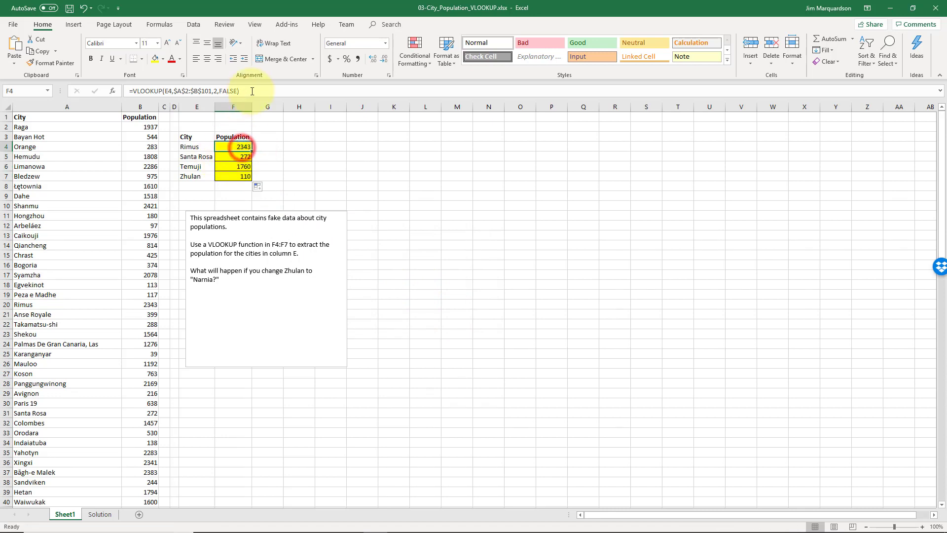
Examine the VLOOKUP formulas in F4:F7, comparing the relative lookup cell in each row with the absolute table range
{"action": "left_click", "coordinate": [242, 157]}
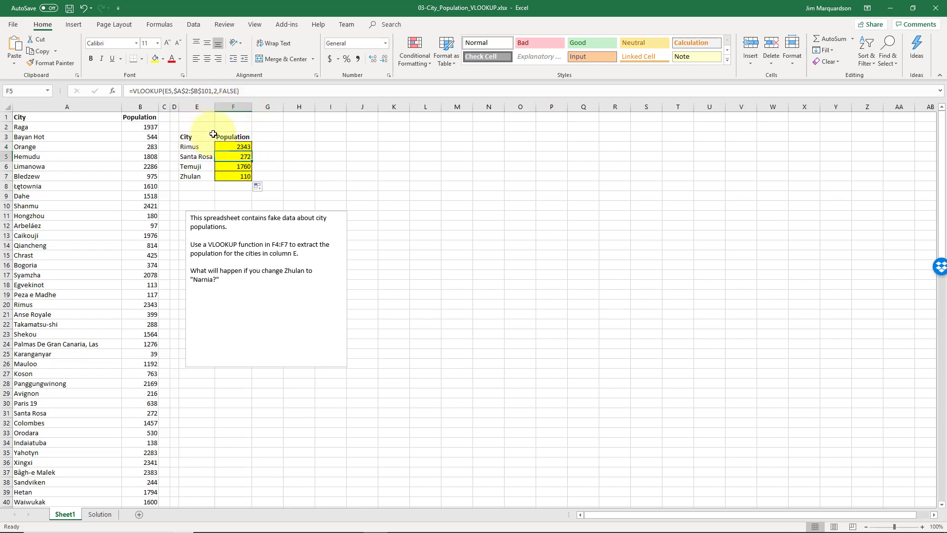
{"action": "left_click", "coordinate": [243, 147]}
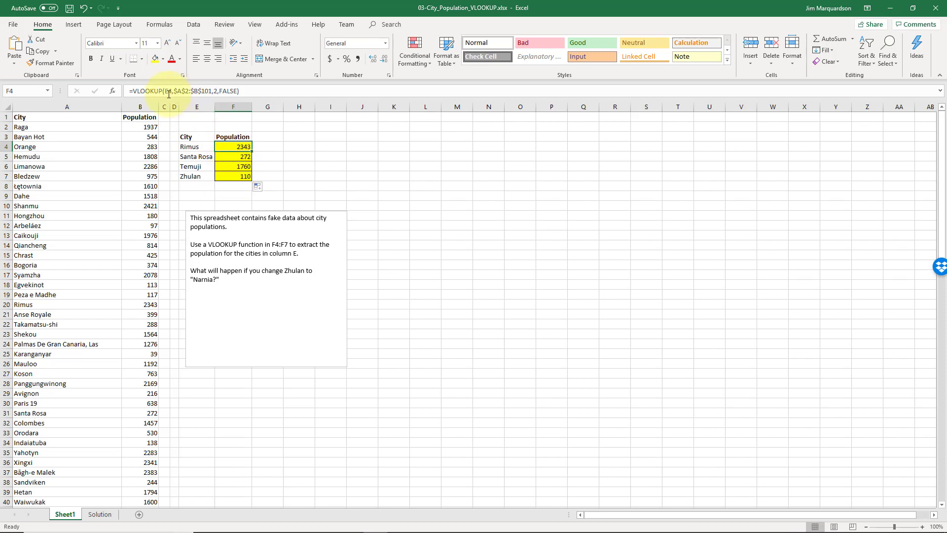
{"action": "key", "text": "Down"}
{"action": "key", "text": "Down"}
{"action": "key", "text": "Down"}
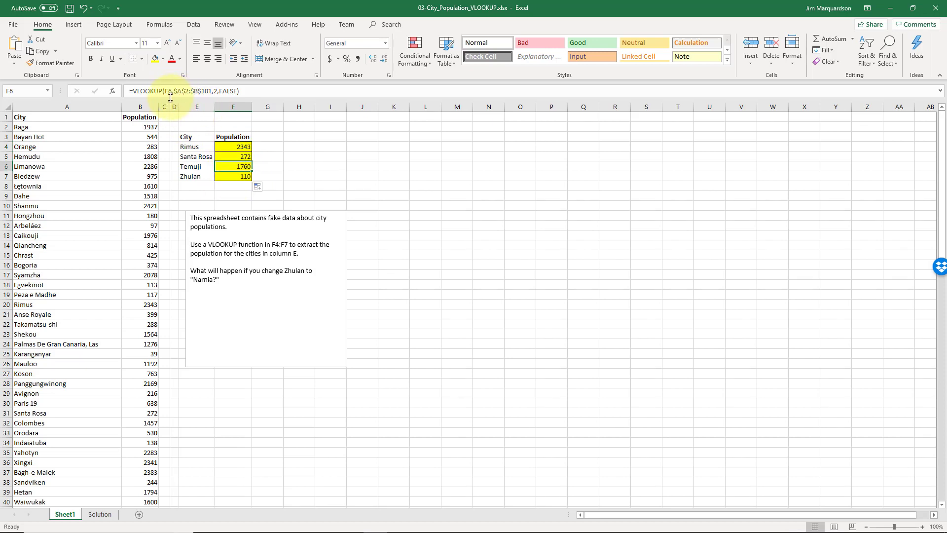
{"action": "key", "text": "Up"}
{"action": "key", "text": "Up"}
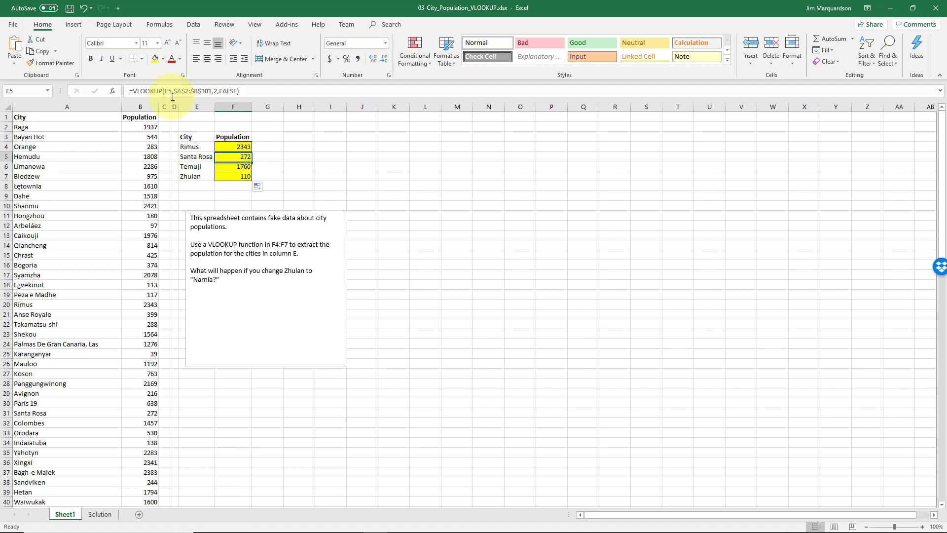
{"action": "key", "text": "Up"}
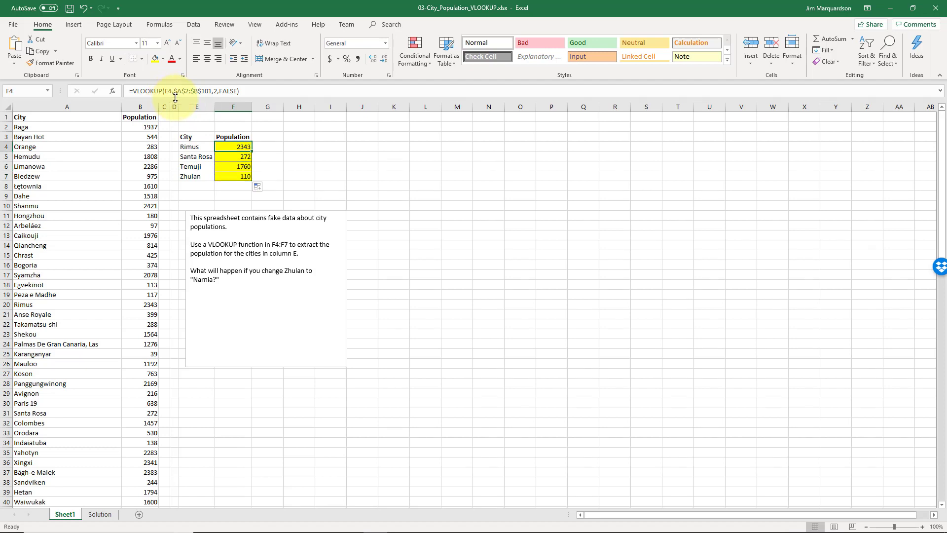
{"action": "key", "text": "Down"}
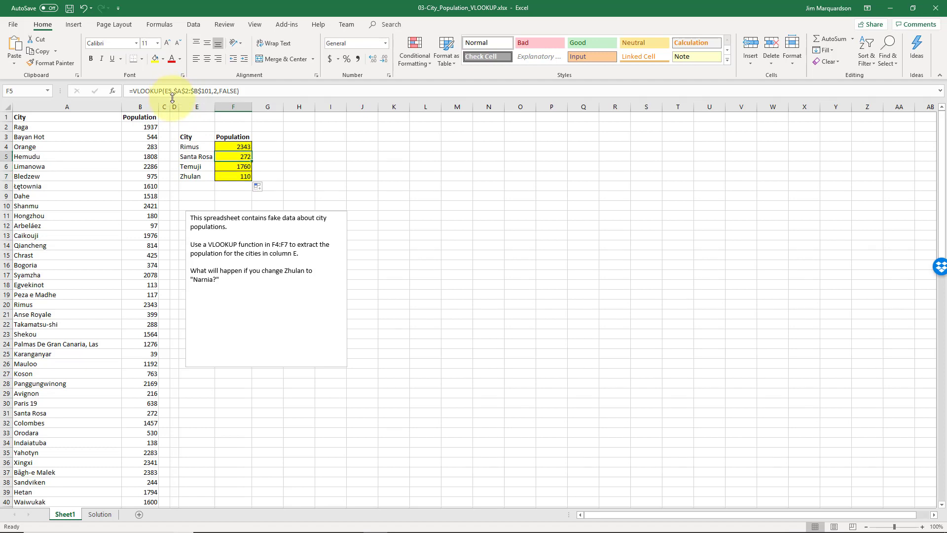
{"action": "key", "text": "Down"}
{"action": "key", "text": "Down"}
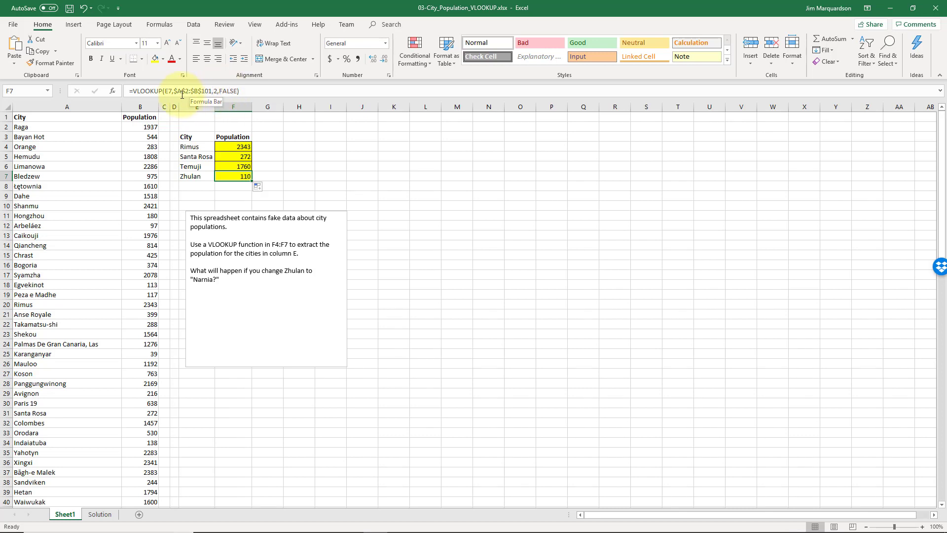
{"action": "left_click", "coordinate": [231, 165]}
{"action": "key", "text": "Up"}
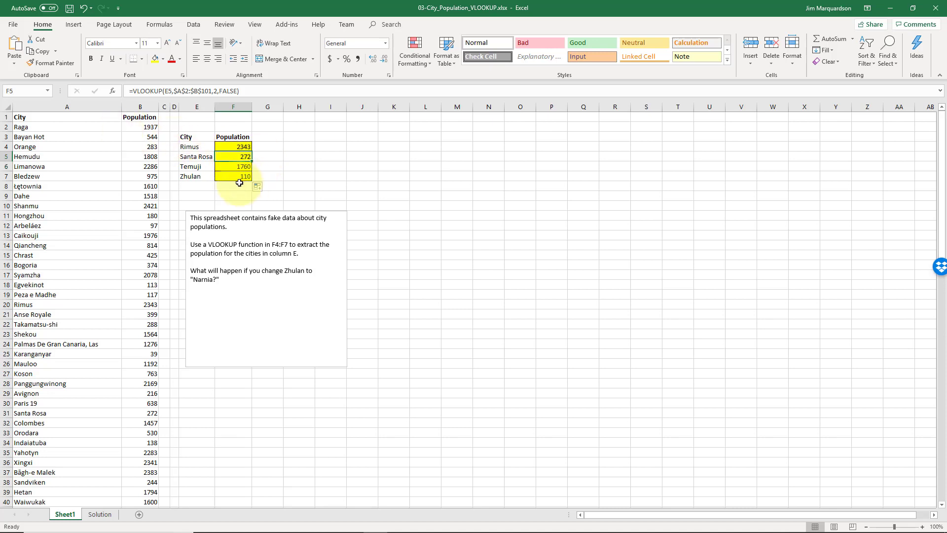
Search the sheet for "zhulan" to check the F7 result against the entry in the city list
{"action": "left_click", "coordinate": [237, 178]}
{"action": "left_click", "coordinate": [114, 137]}
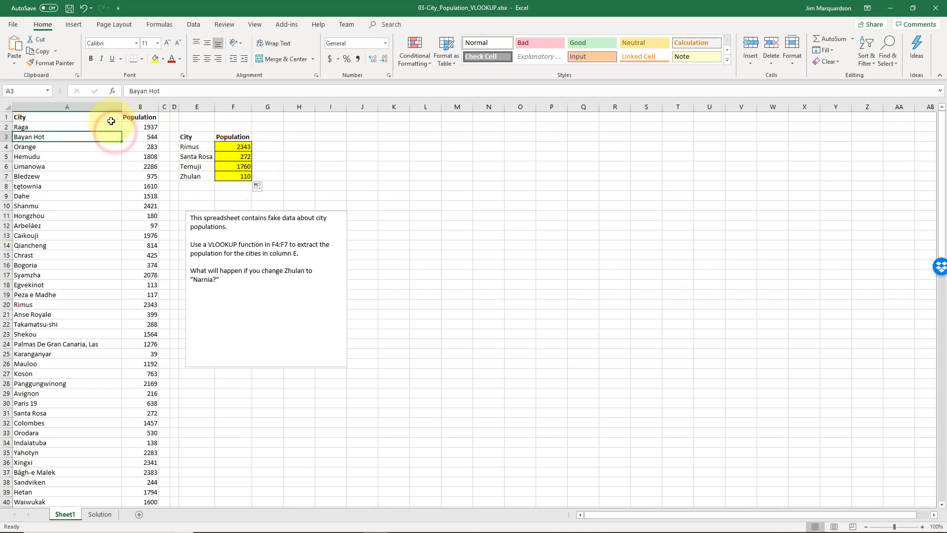
{"action": "key", "text": "ctrl+f"}
{"action": "type", "text": "zhulan"}
{"action": "key", "text": "Return"}
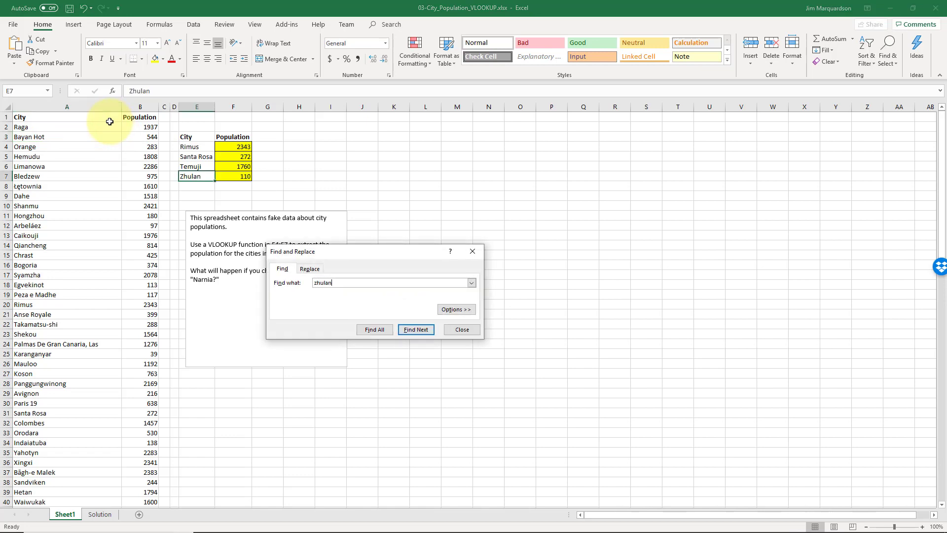
{"action": "key", "text": "Return"}
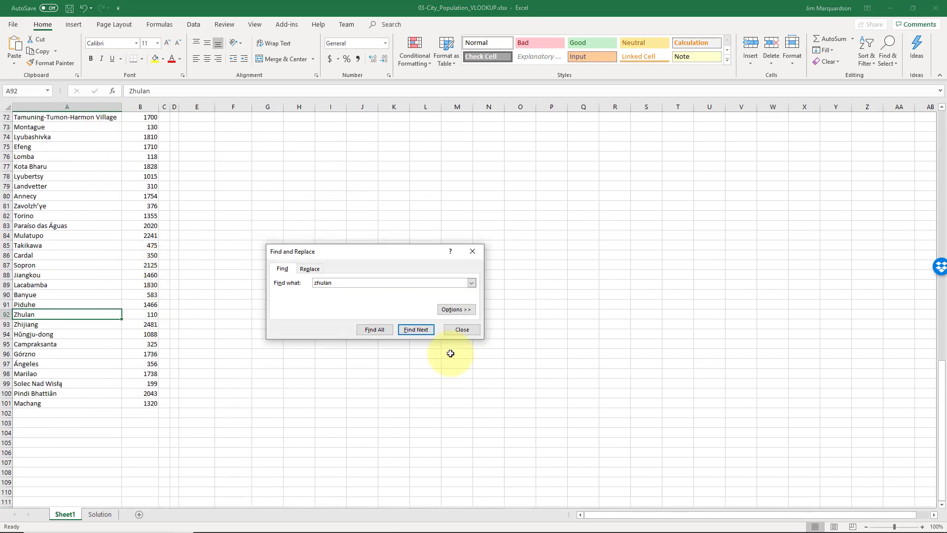
{"action": "left_click", "coordinate": [462, 329]}
{"action": "left_click", "coordinate": [393, 335]}
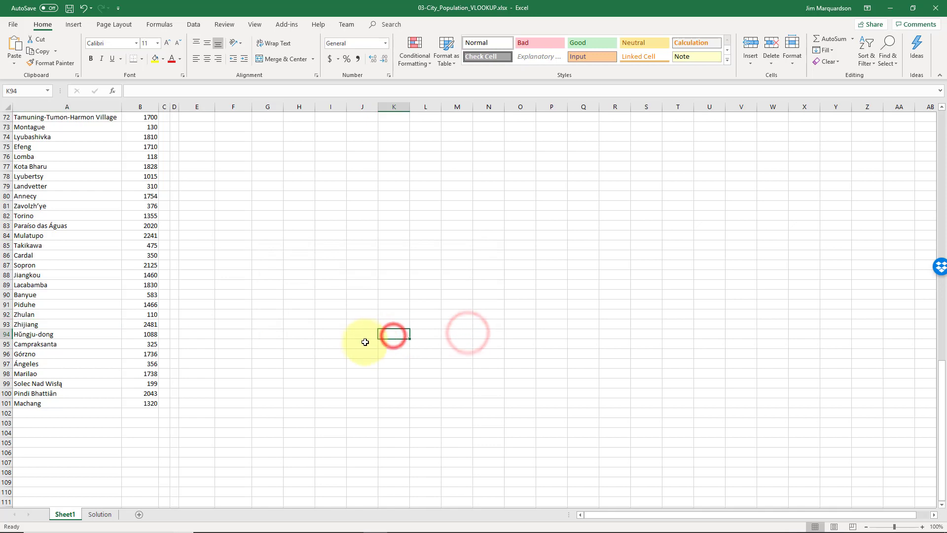
{"action": "key", "text": "ctrl+Home"}
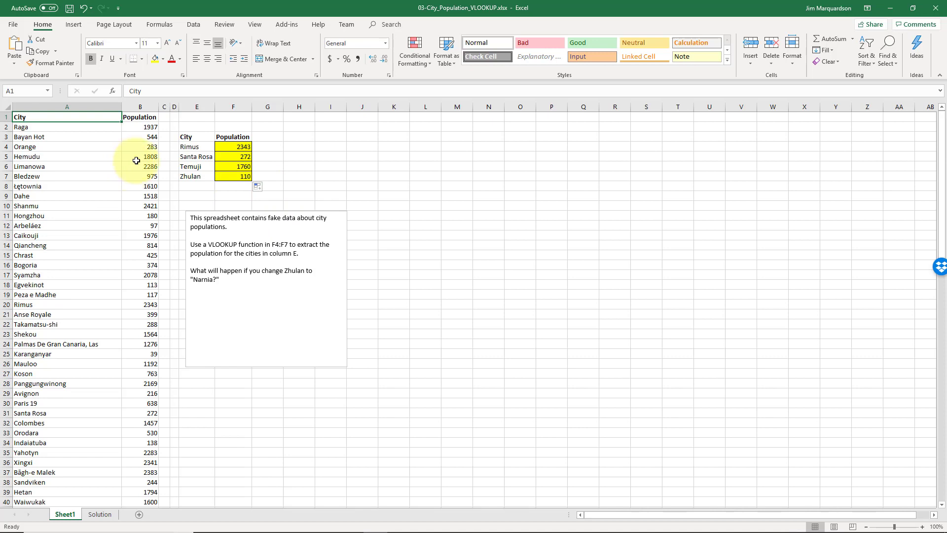
{"action": "left_click", "coordinate": [195, 176]}
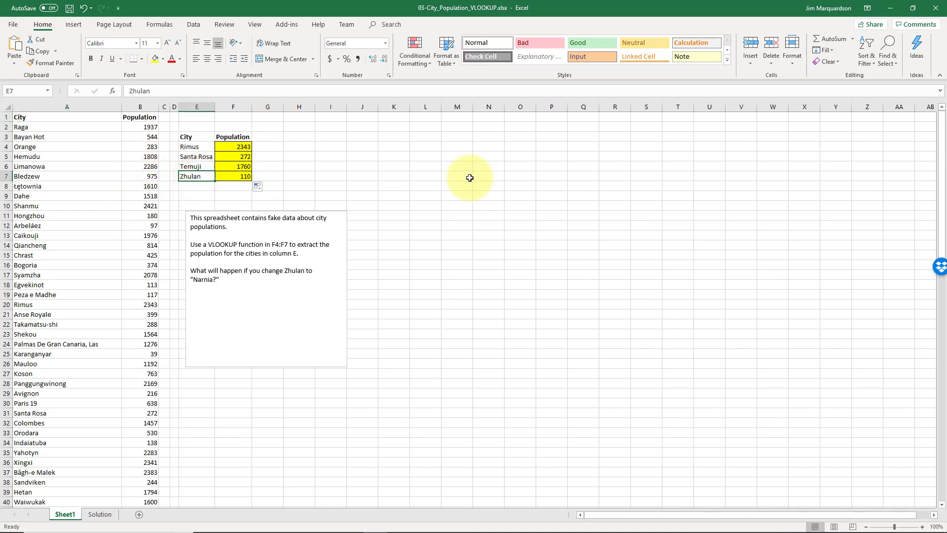
{"action": "key", "text": "Left"}
{"action": "key", "text": "Left"}
{"action": "key", "text": "Left"}
{"action": "key", "text": "Up"}
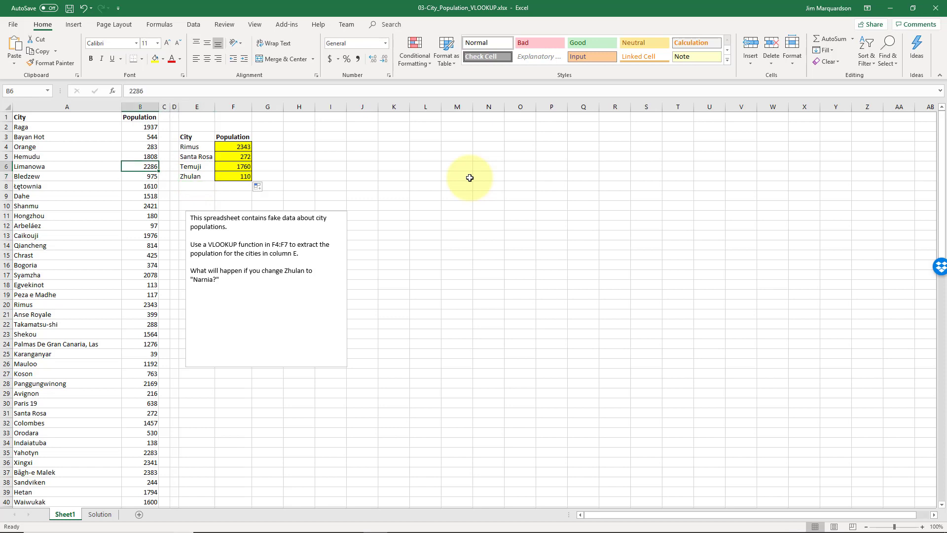
{"action": "key", "text": "Down"}
{"action": "key", "text": "Right"}
{"action": "key", "text": "Right"}
{"action": "key", "text": "Right"}
{"action": "key", "text": "Left"}
{"action": "key", "text": "Left"}
{"action": "key", "text": "Up"}
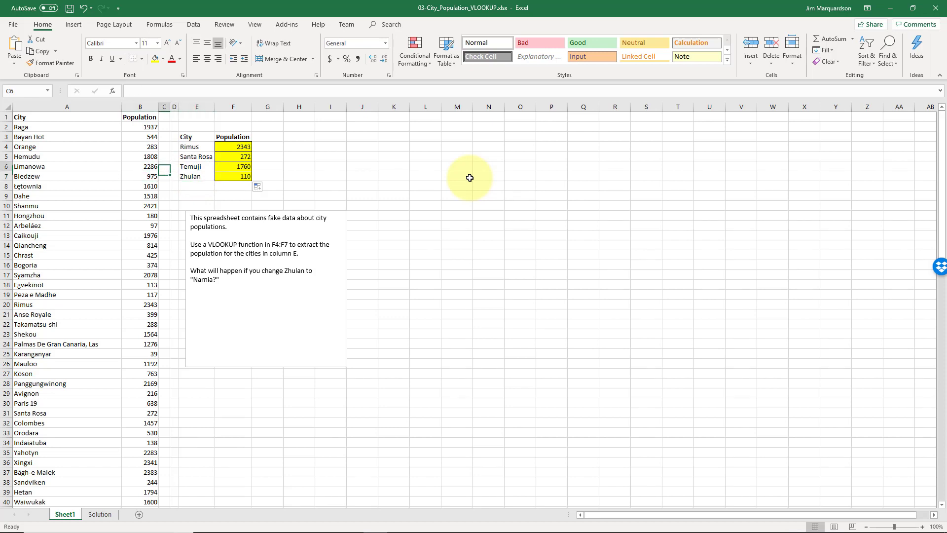
Search the sheet from its beginning for "narni" to check whether Narnia is in the city list
{"action": "key", "text": "ctrl+Home"}
{"action": "key", "text": "ctrl+f"}
{"action": "type", "text": "narni"}
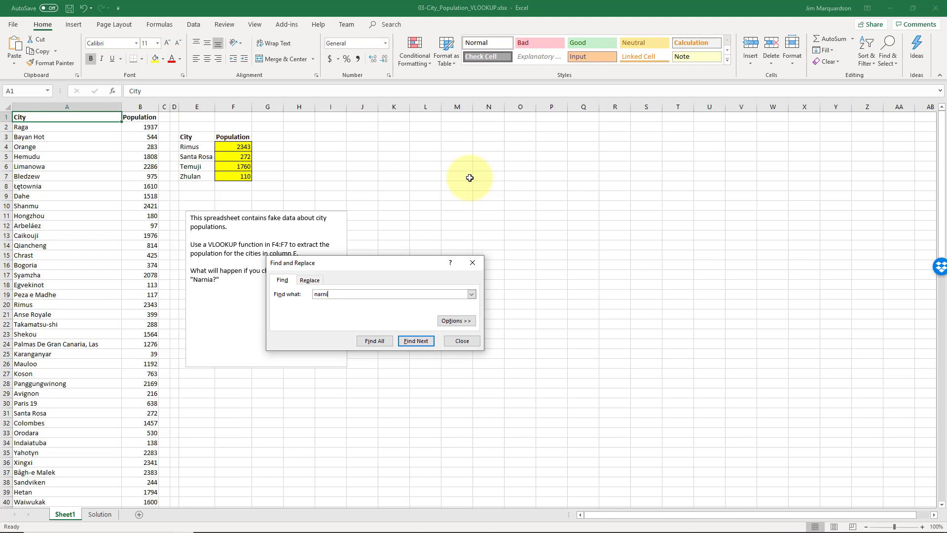
{"action": "key", "text": "Return"}
{"action": "key", "text": "Return"}
{"action": "left_click", "coordinate": [463, 341]}
Try Narnia in place of Zhulan in E7 to test the exact-match lookup, and undo the replacement
{"action": "left_click", "coordinate": [194, 180]}
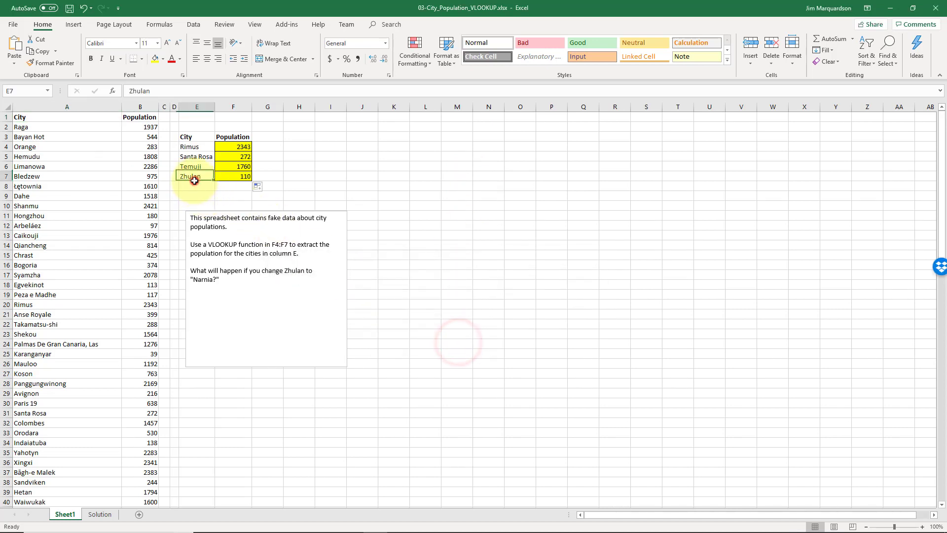
{"action": "type", "text": "Narnia"}
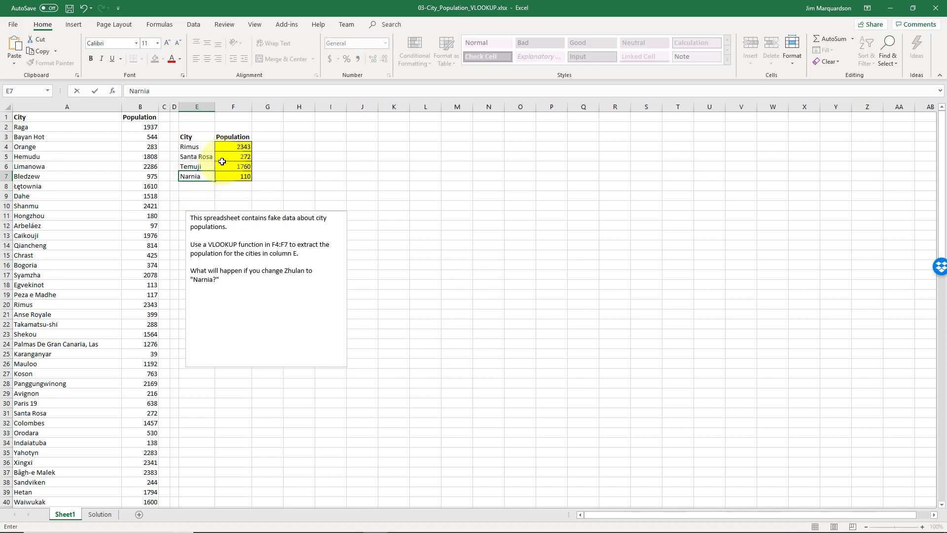
{"action": "key", "text": "Return"}
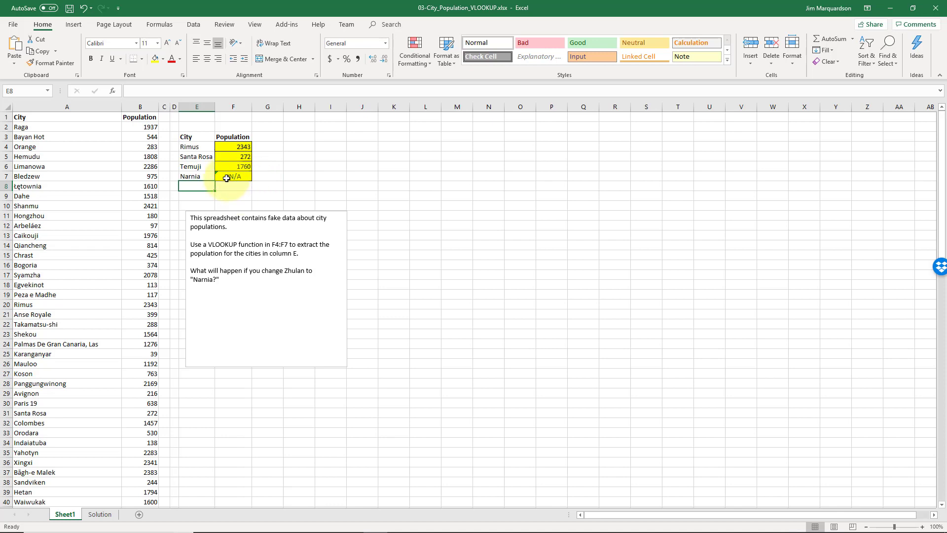
{"action": "left_click", "coordinate": [197, 177]}
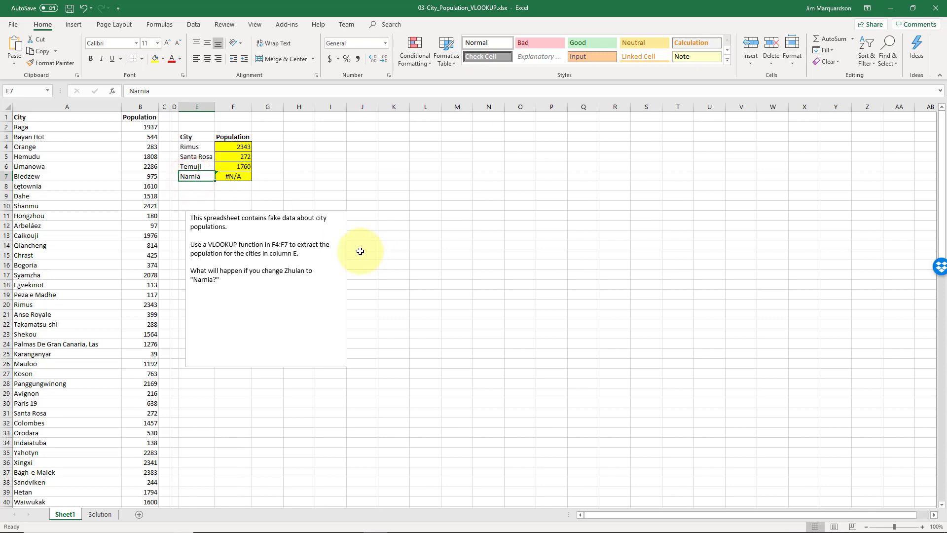
{"action": "key", "text": "ctrl+z"}
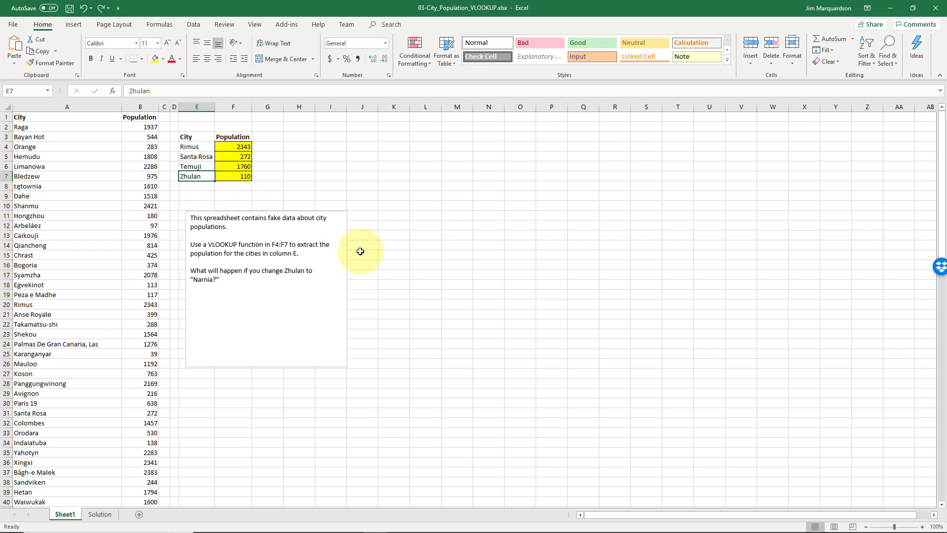